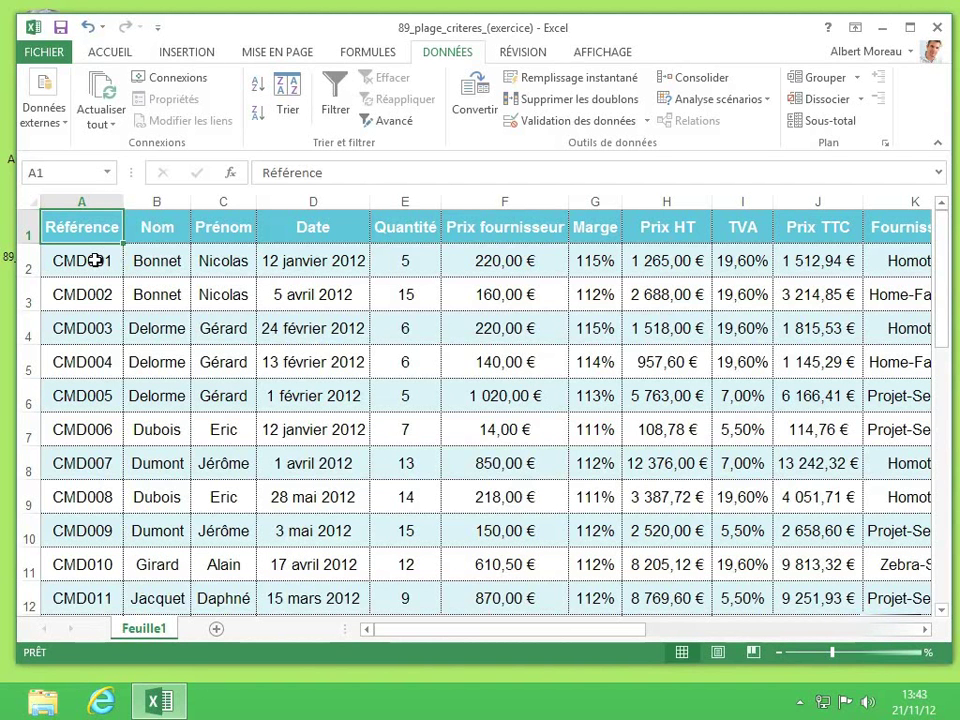
- Group rows 2 to 11 of the order table and collapse the row group
left_click_drag(94, 260, 83, 556)
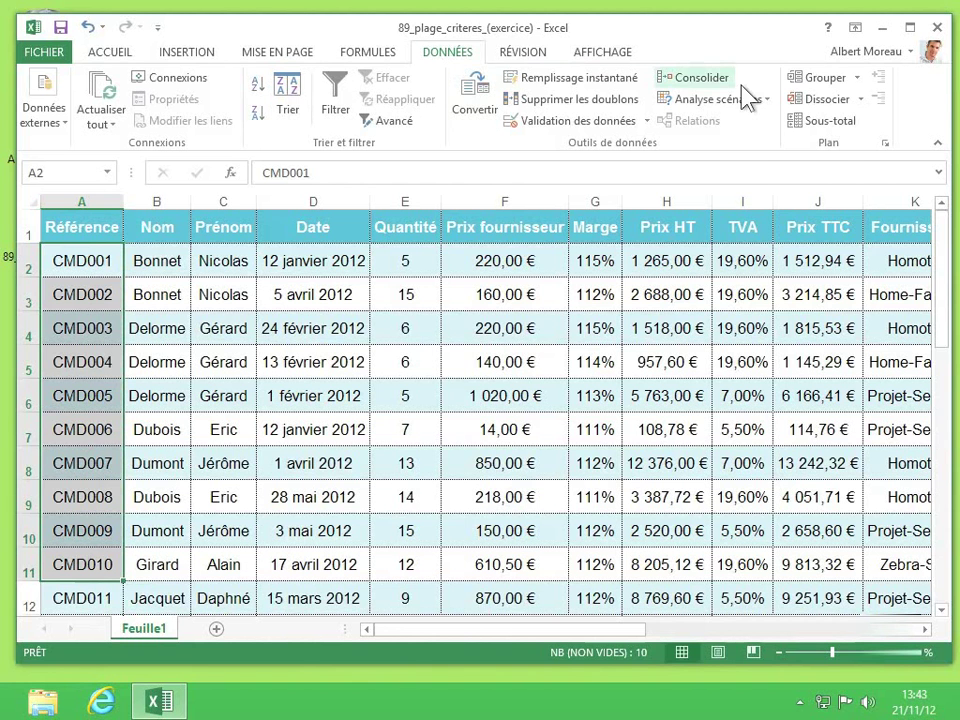
left_click(856, 79)
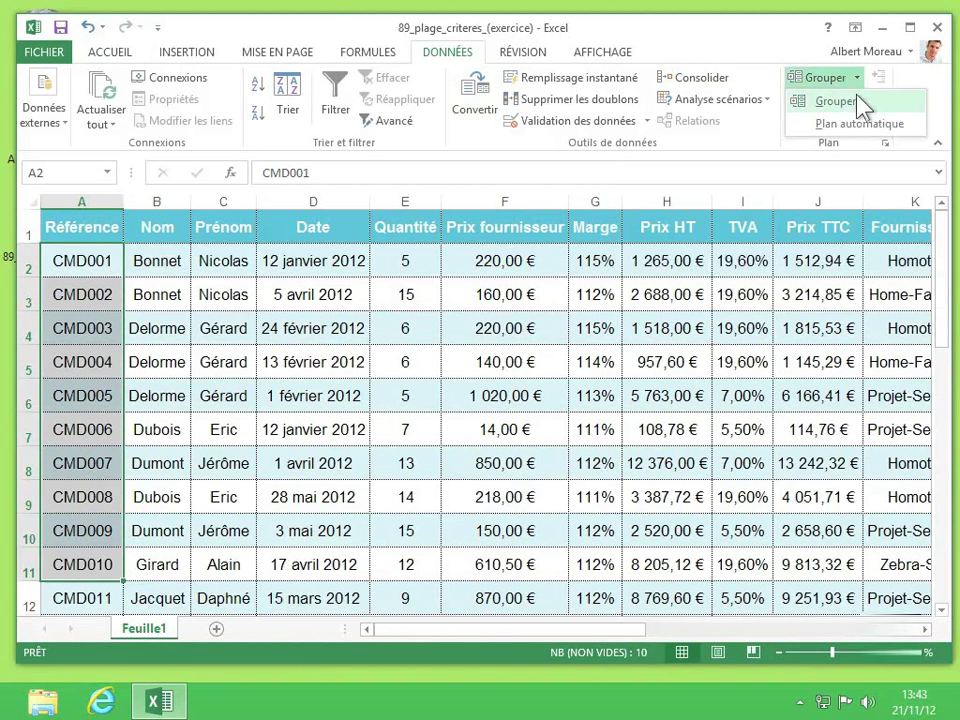
left_click(824, 102)
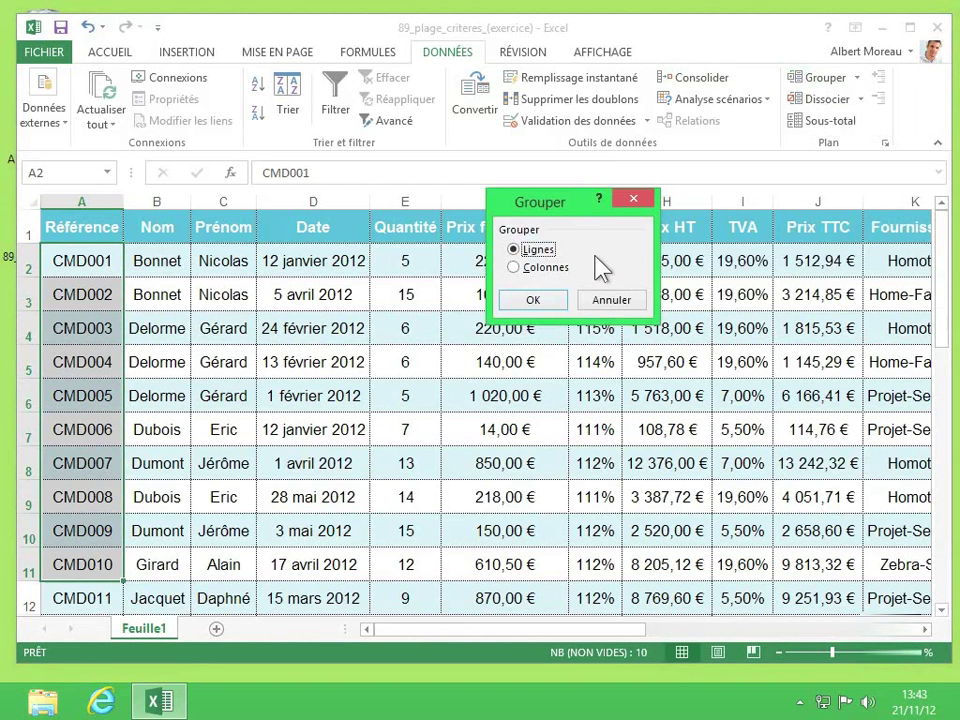
left_click(533, 301)
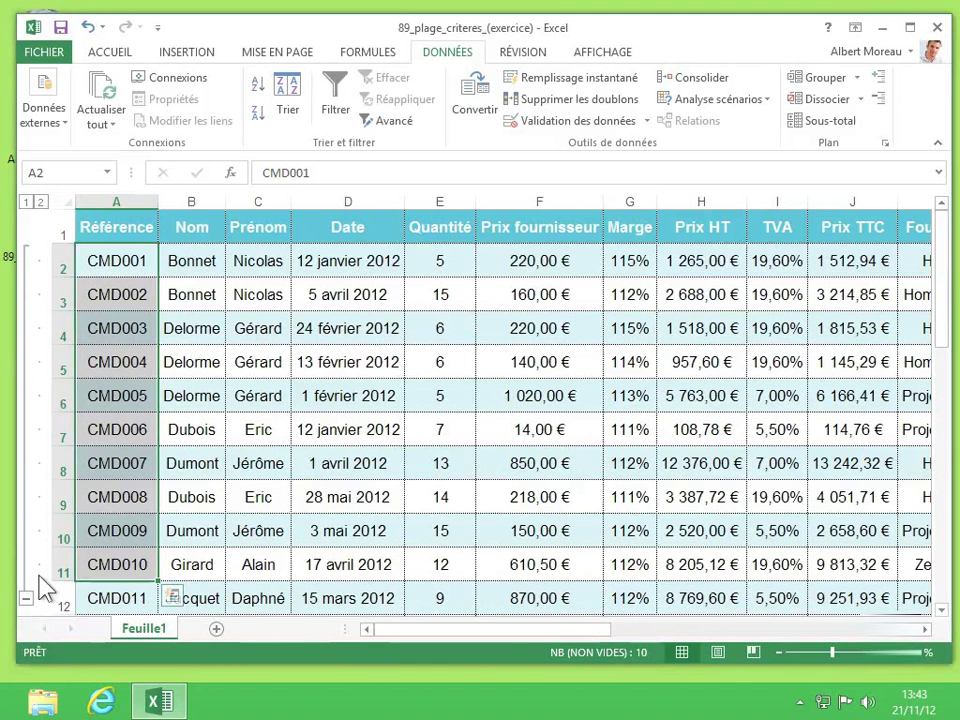
left_click(189, 563)
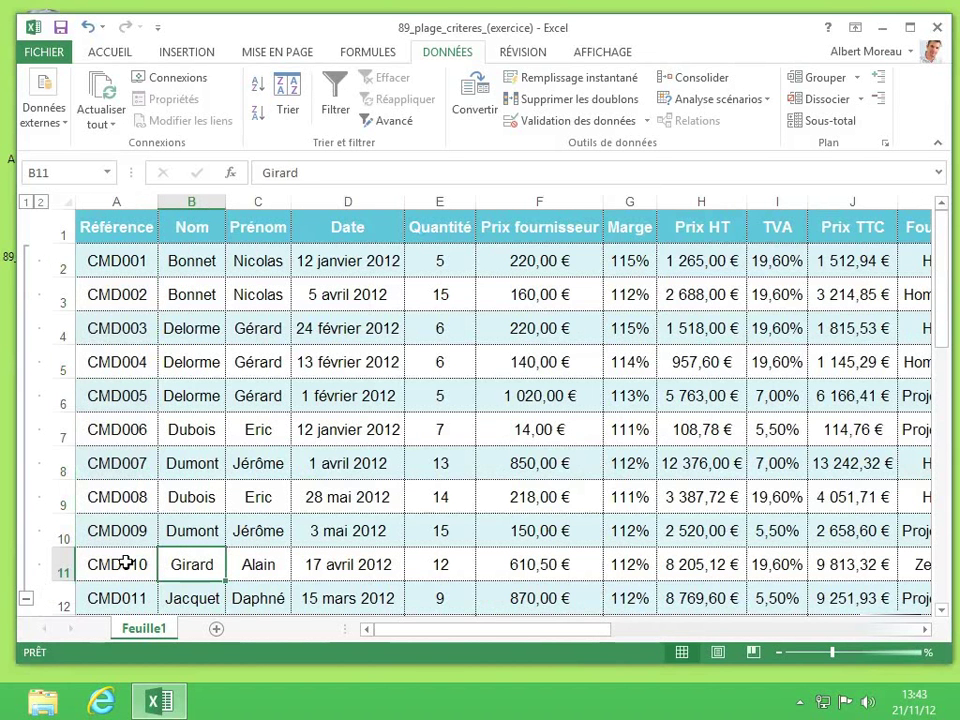
left_click(26, 599)
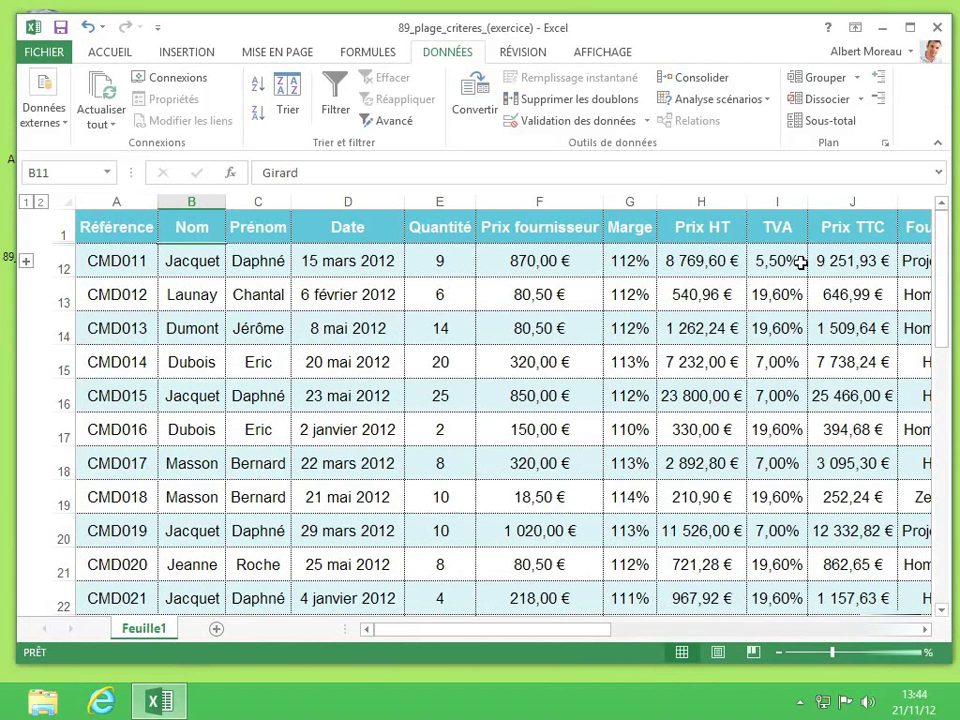
- Group columns E to I, from Quantité to TVA, as columns and collapse that group
left_click(436, 263)
left_click_drag(436, 263, 775, 263)
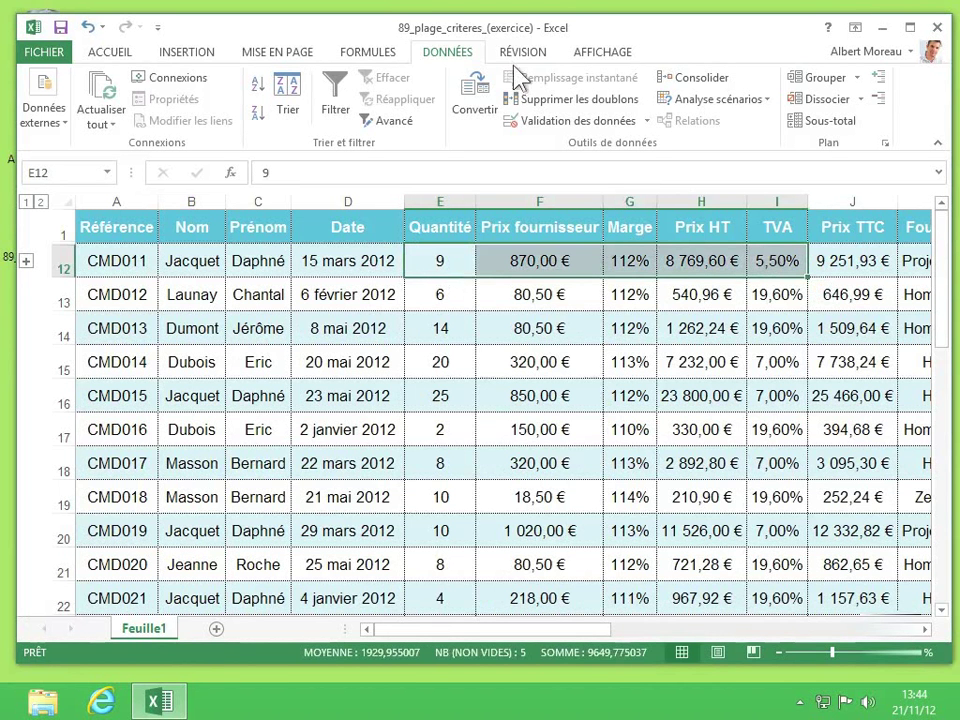
left_click(857, 78)
left_click(828, 102)
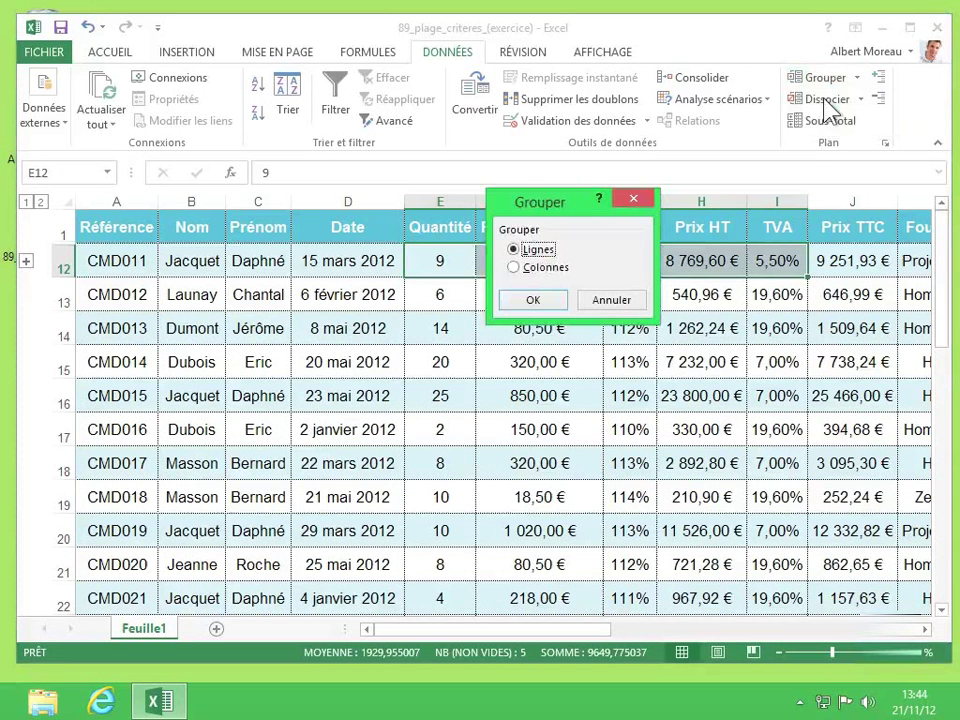
left_click(513, 268)
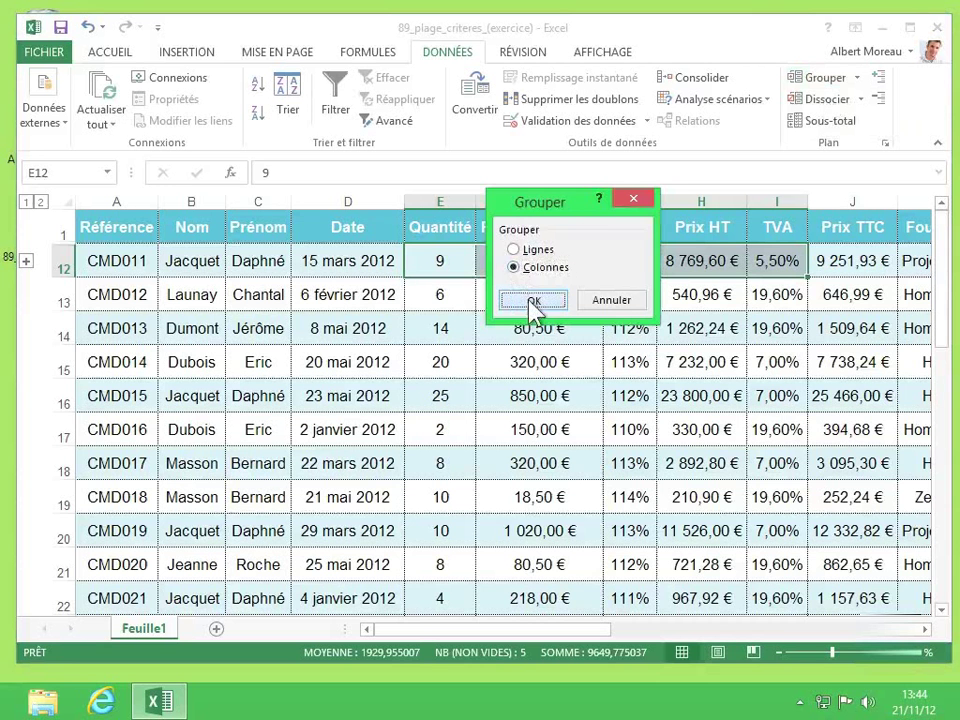
left_click(529, 300)
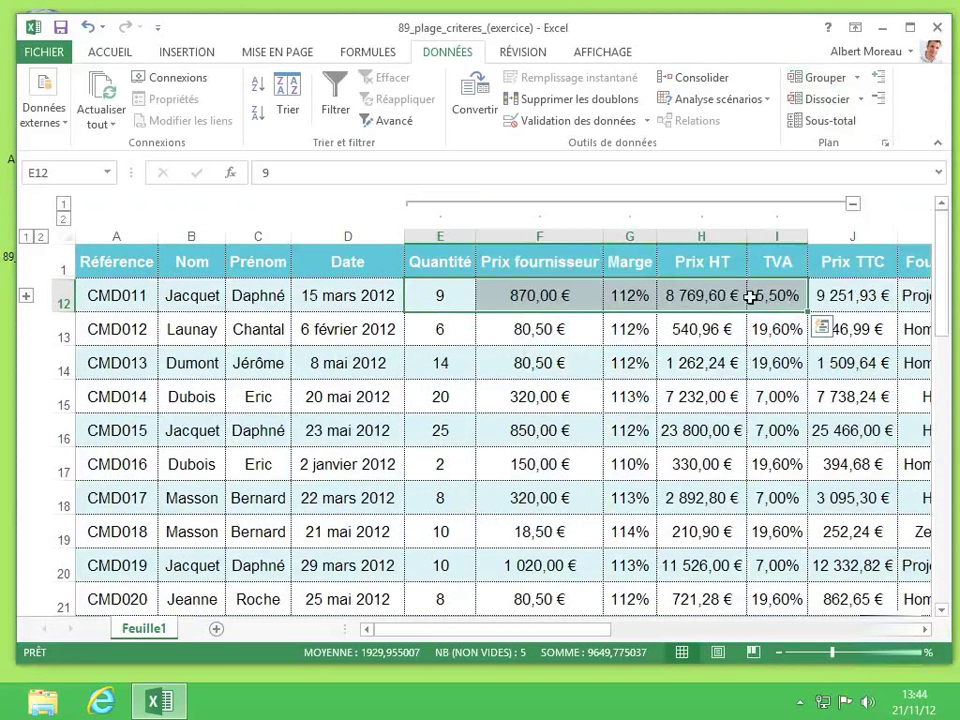
left_click(852, 204)
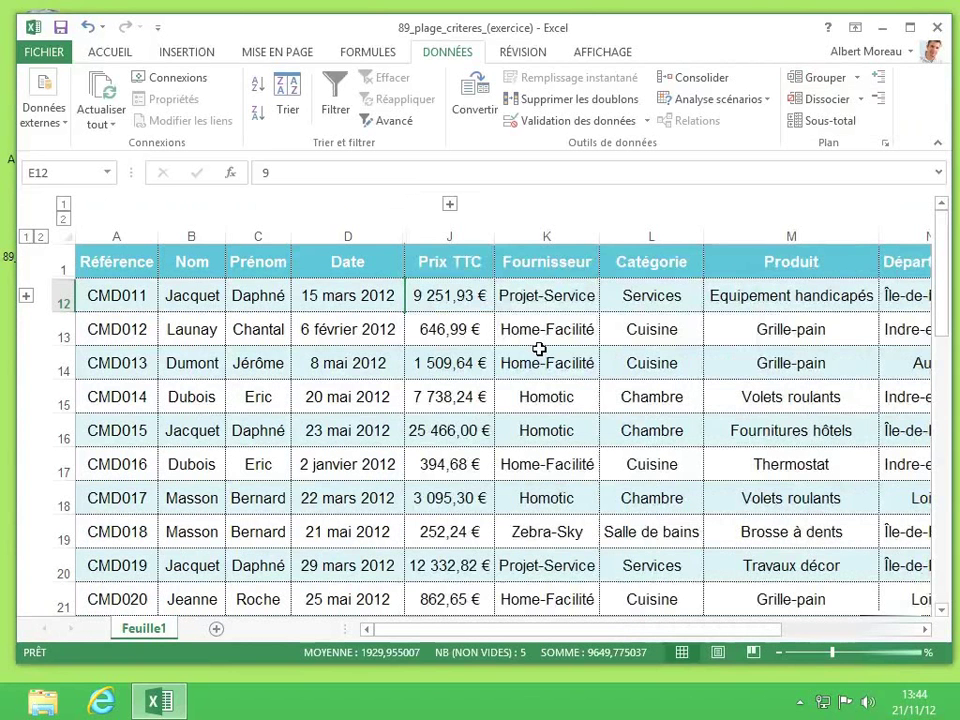
- Group the entire columns K to P, from Fournisseur to Ville
left_click(544, 235)
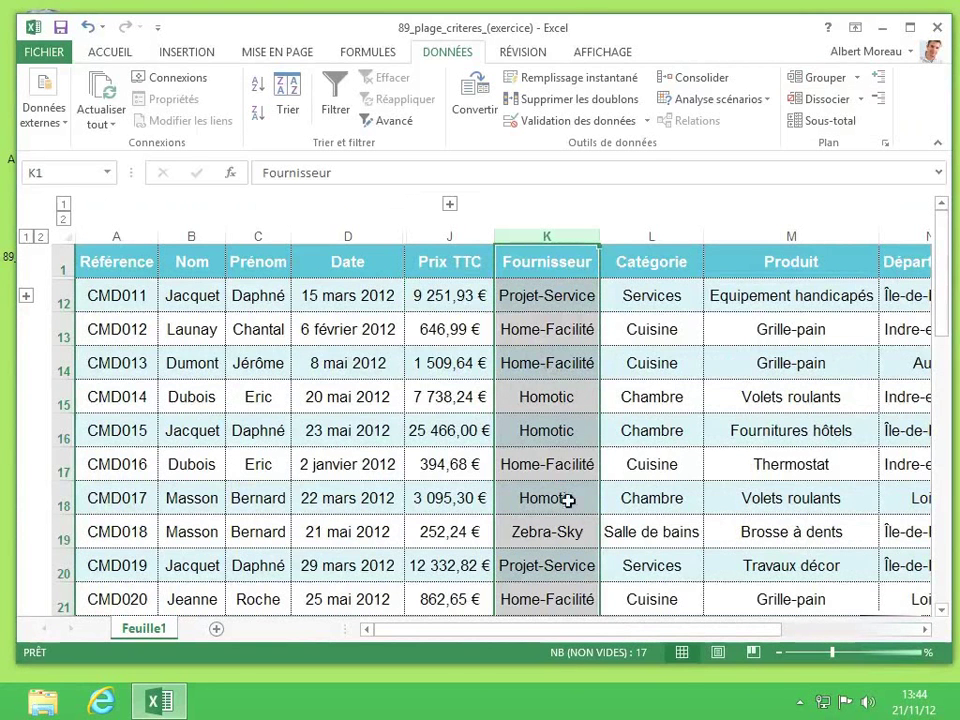
left_click_drag(563, 633, 700, 632)
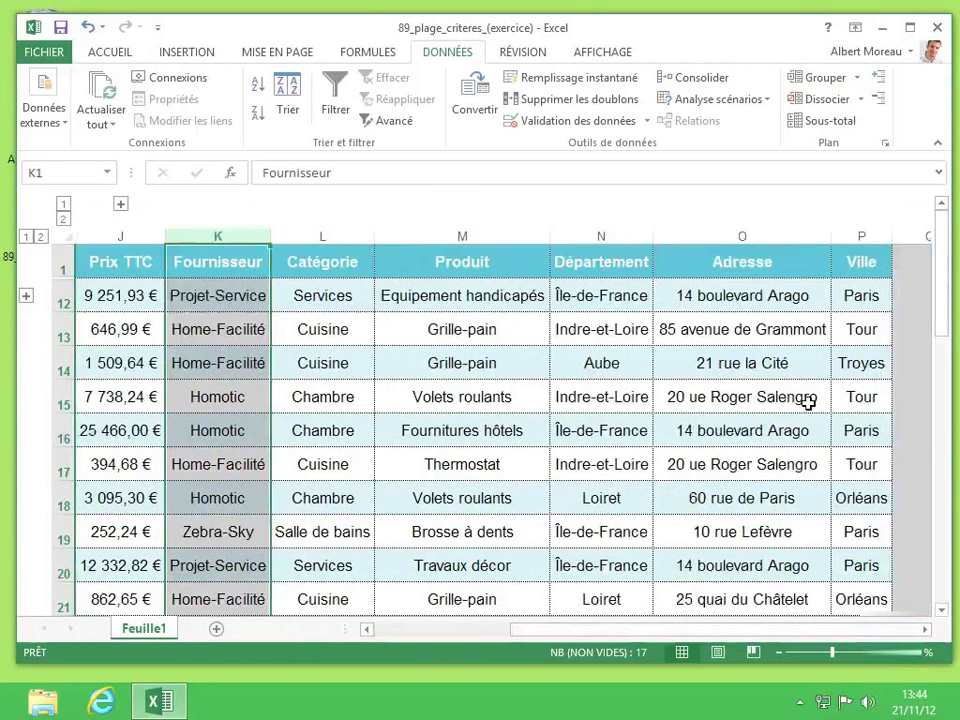
left_click(861, 233, "shift")
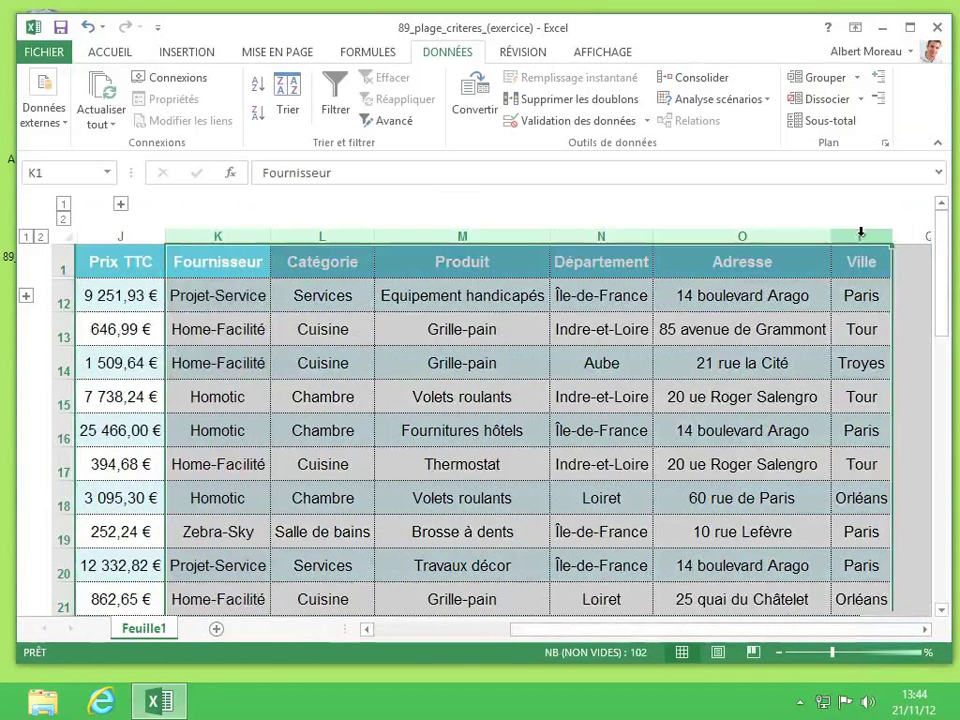
left_click(818, 79)
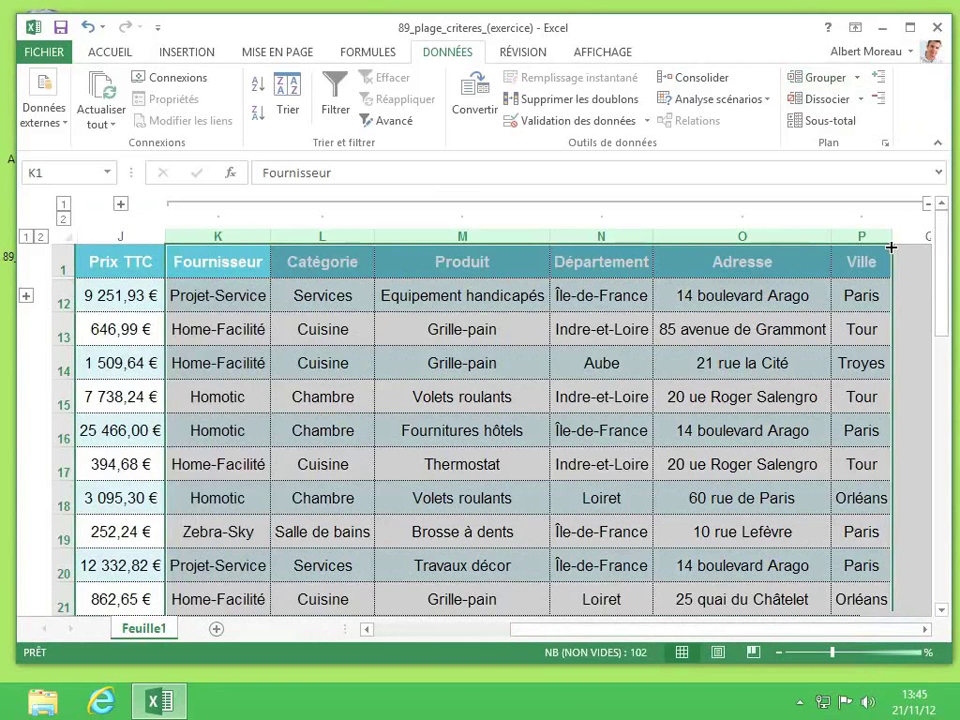
- Create a nested group from columns N to P, Département to Ville, inside the existing column group
left_click(752, 299)
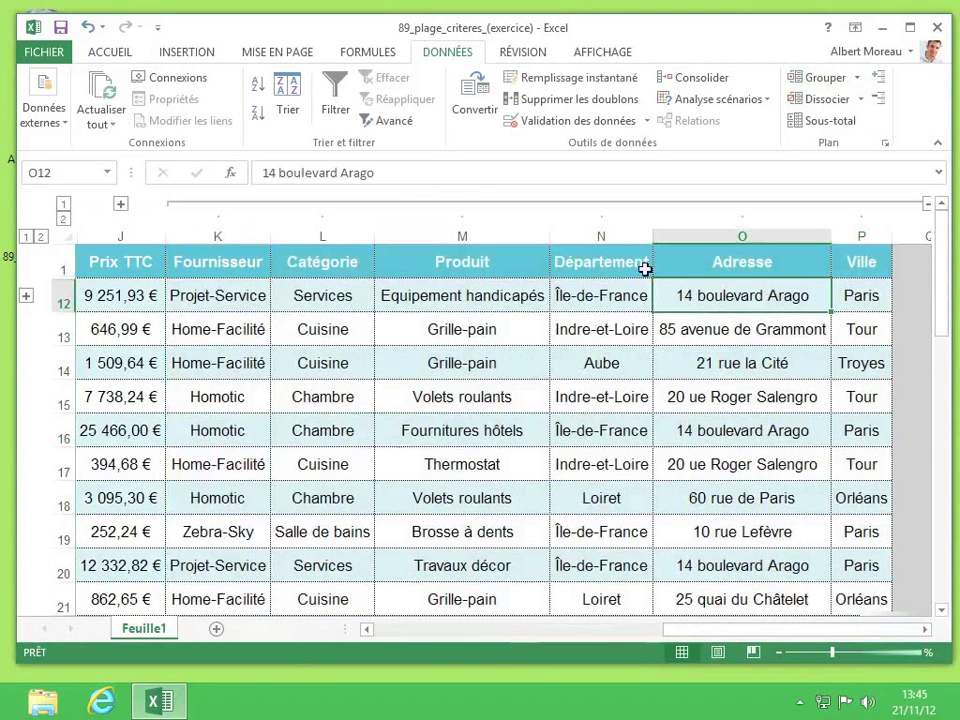
left_click_drag(615, 240, 849, 243)
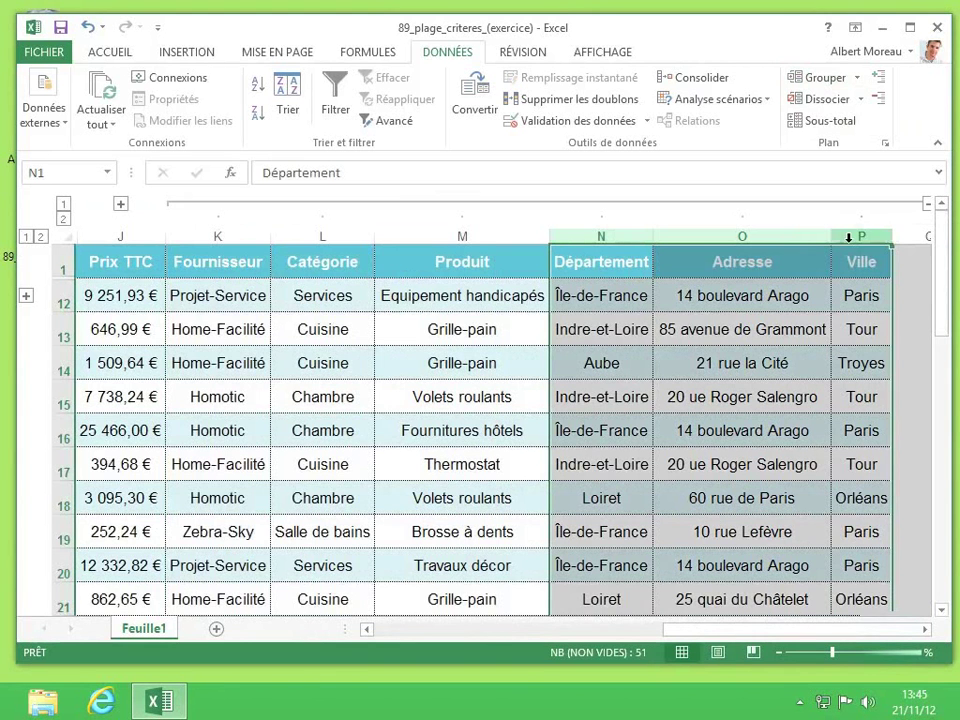
left_click(845, 78)
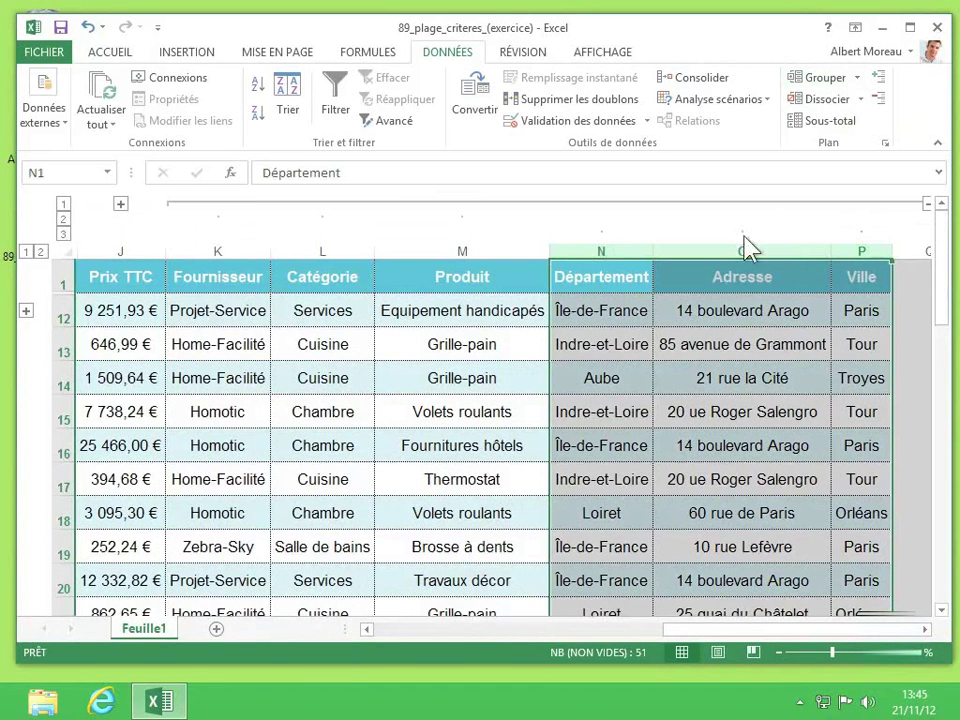
- Switch the column outline between levels, ending at level 2, and expand the collapsed row group
left_click(63, 234)
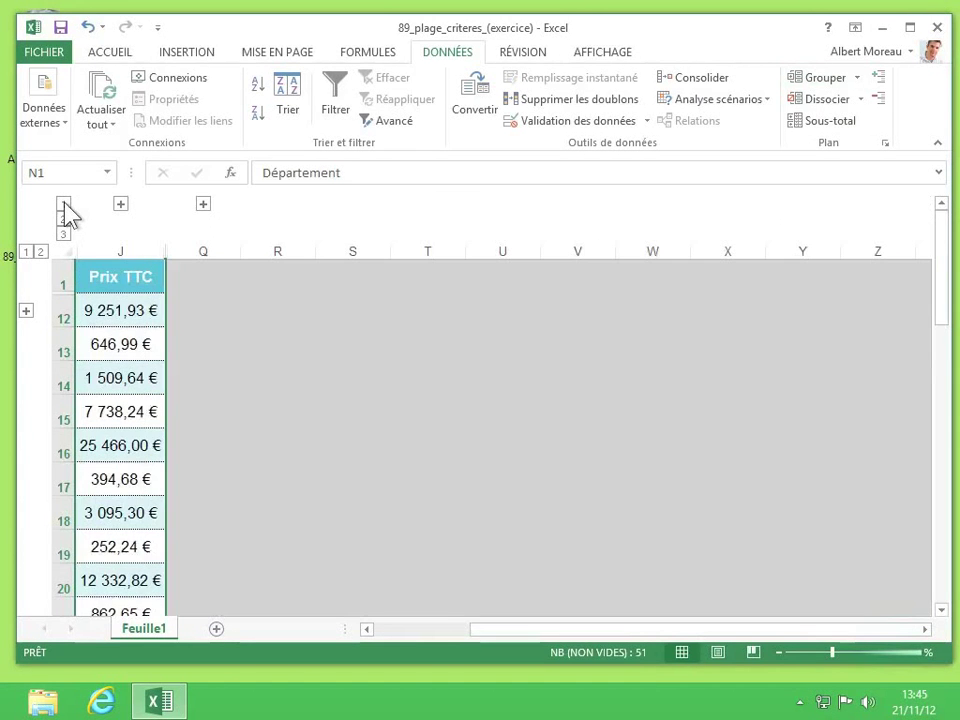
left_click(63, 204)
left_click(64, 231)
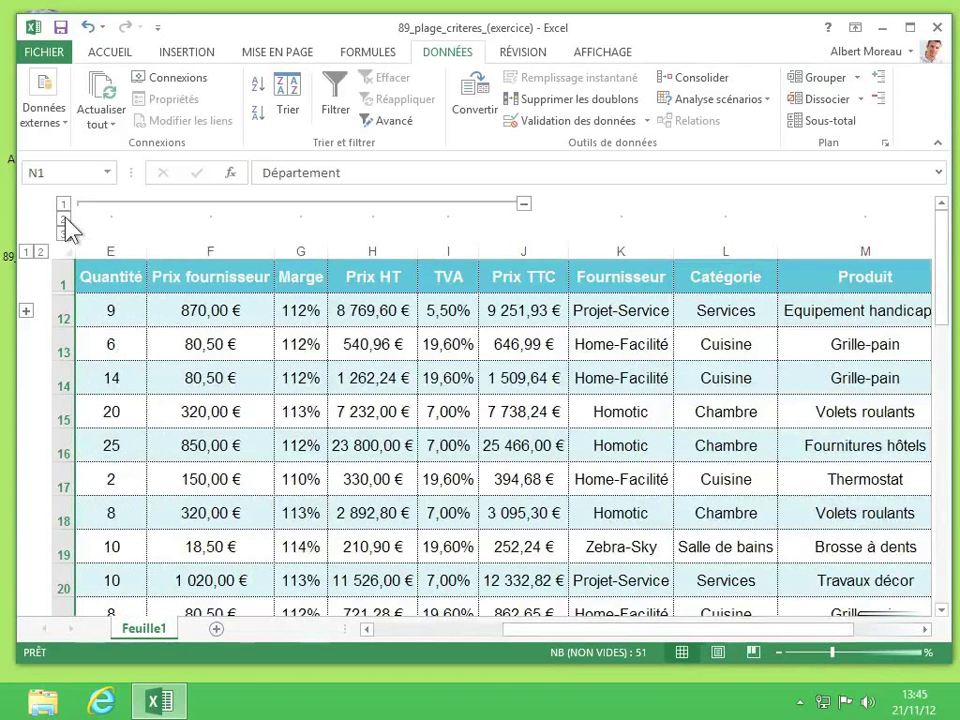
left_click(27, 311)
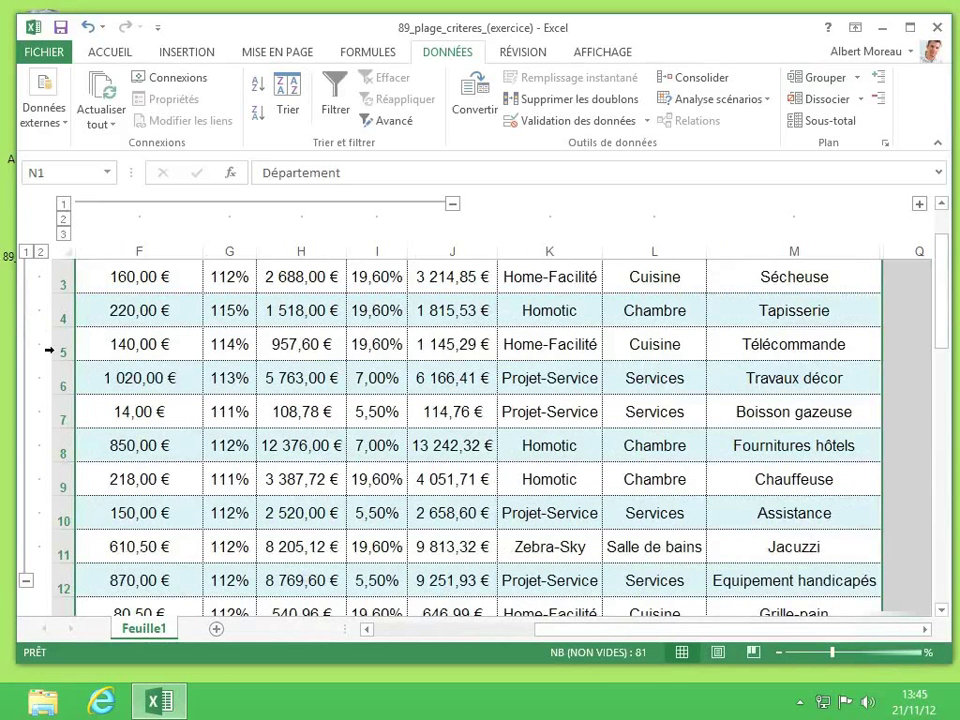
- Ungroup row 11 so it is removed from the row group
left_click(383, 630)
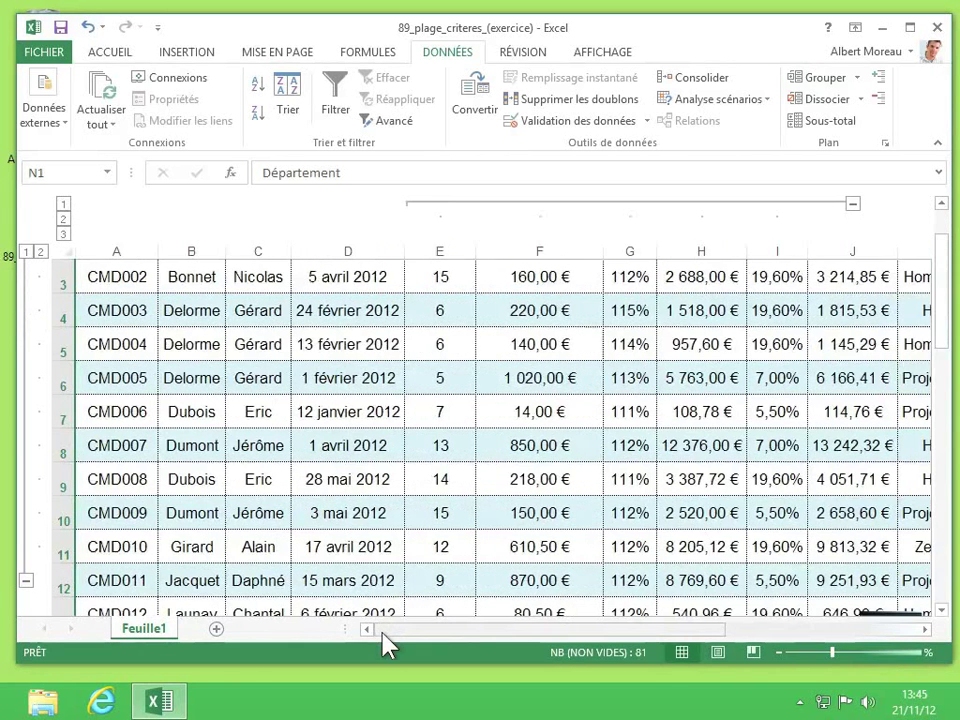
left_click(141, 542)
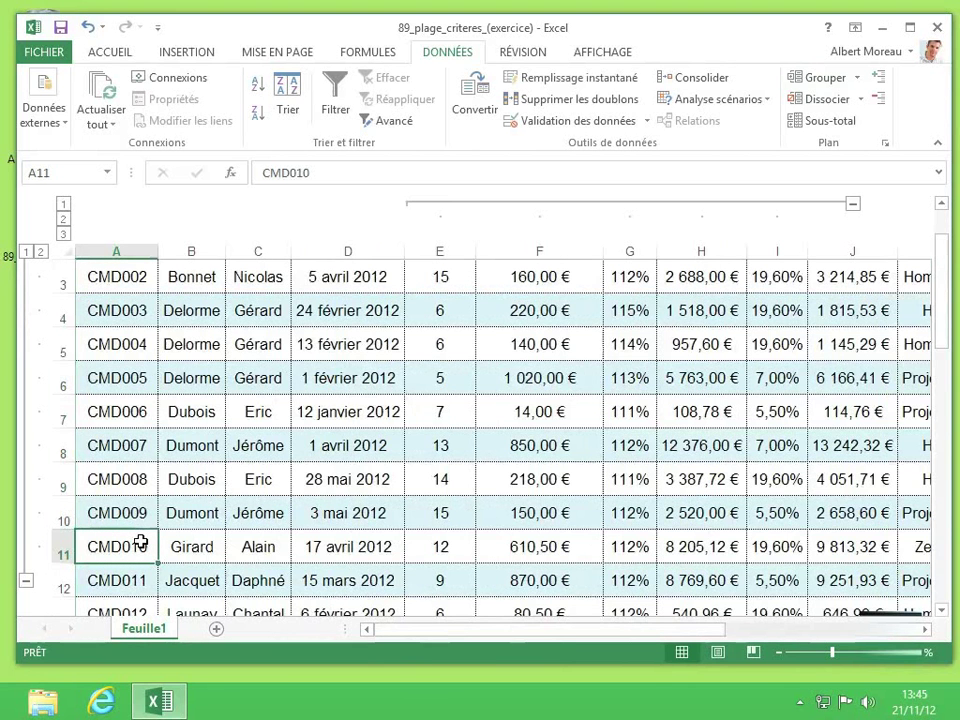
left_click(62, 546)
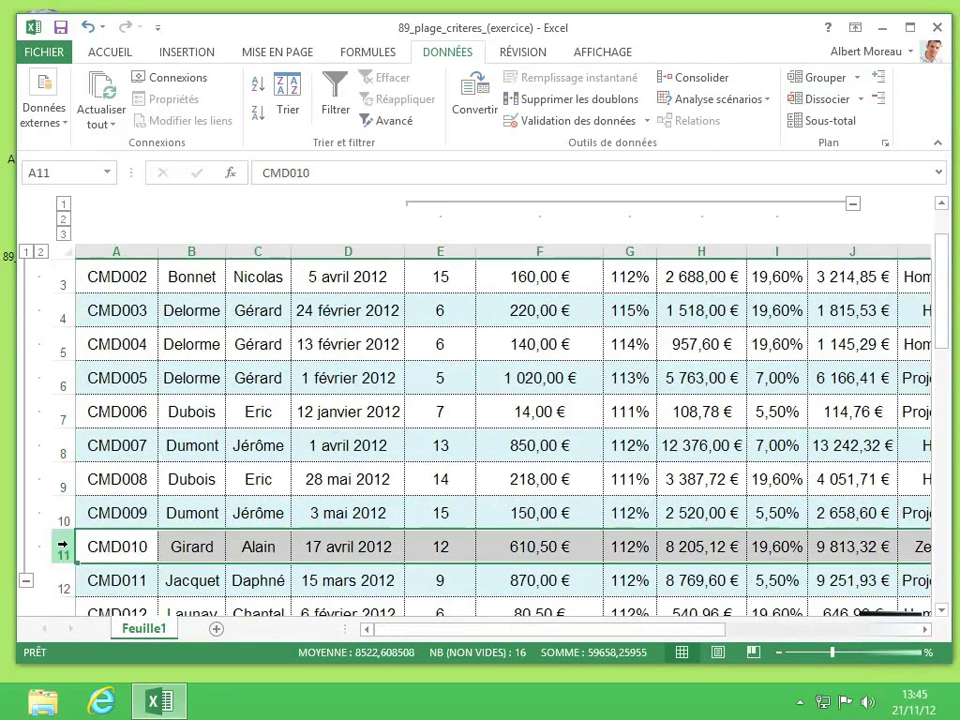
left_click(830, 100)
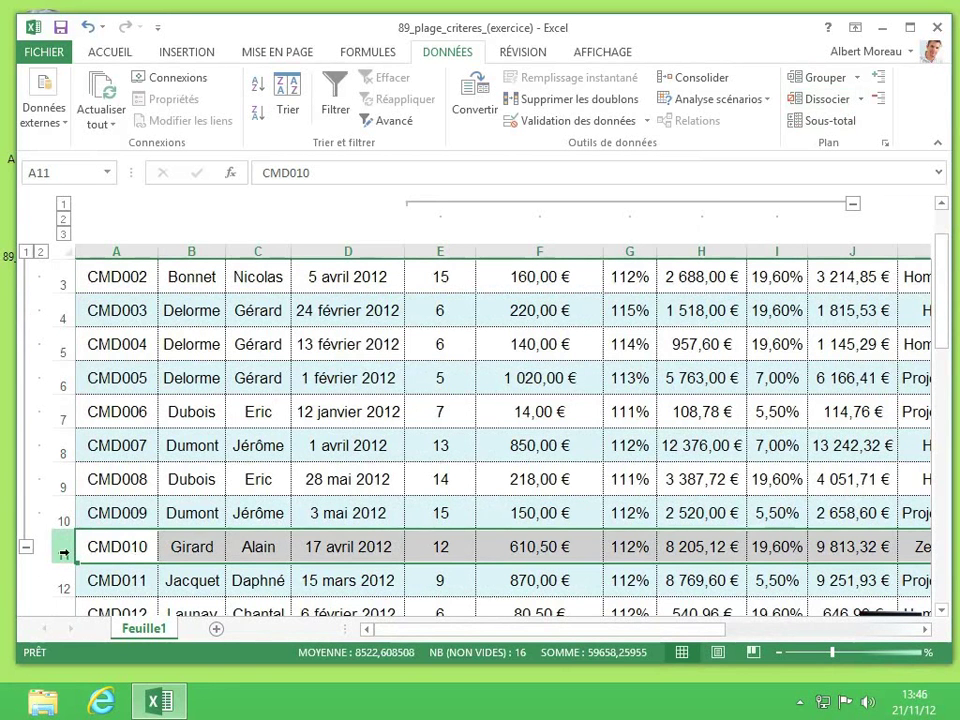
- Ungroup rows 2 to 11 to remove the remaining row group
left_click_drag(63, 550, 57, 315)
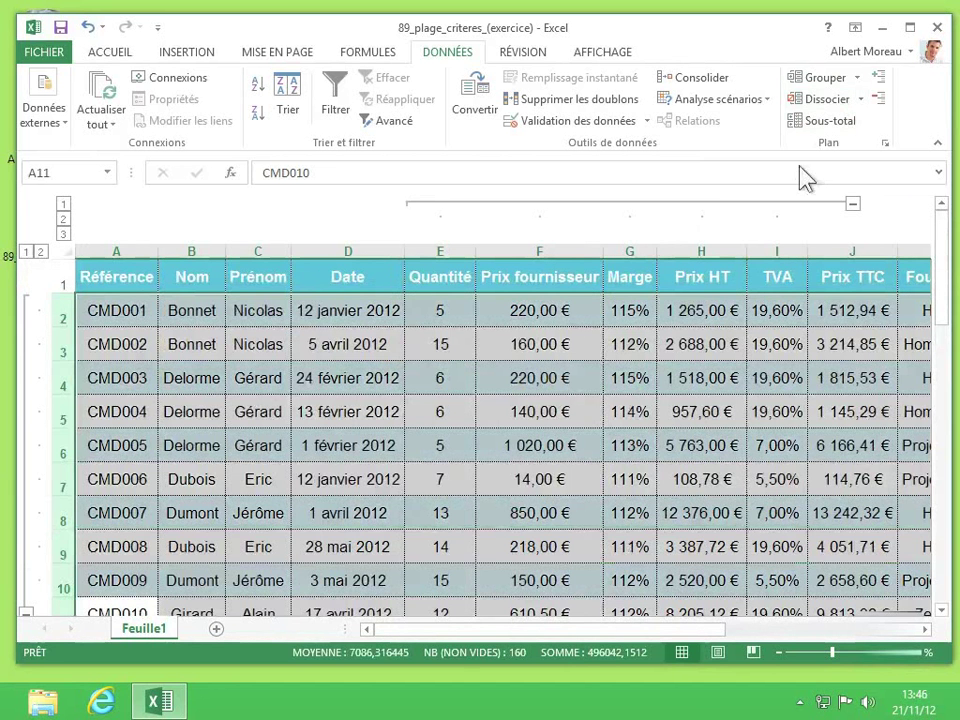
left_click(815, 100)
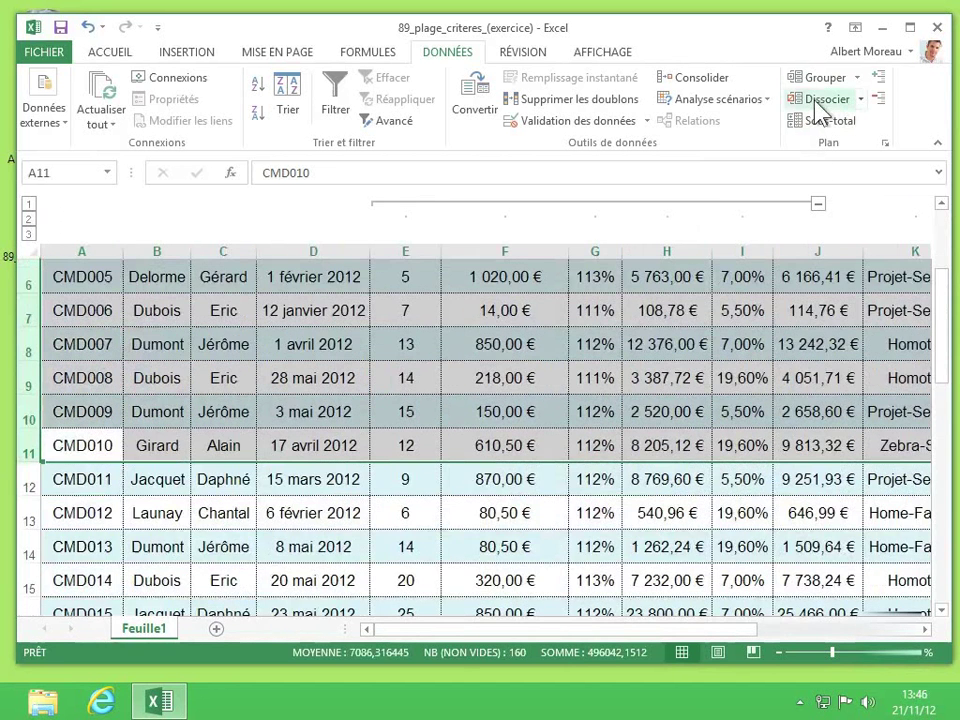
left_click(450, 289)
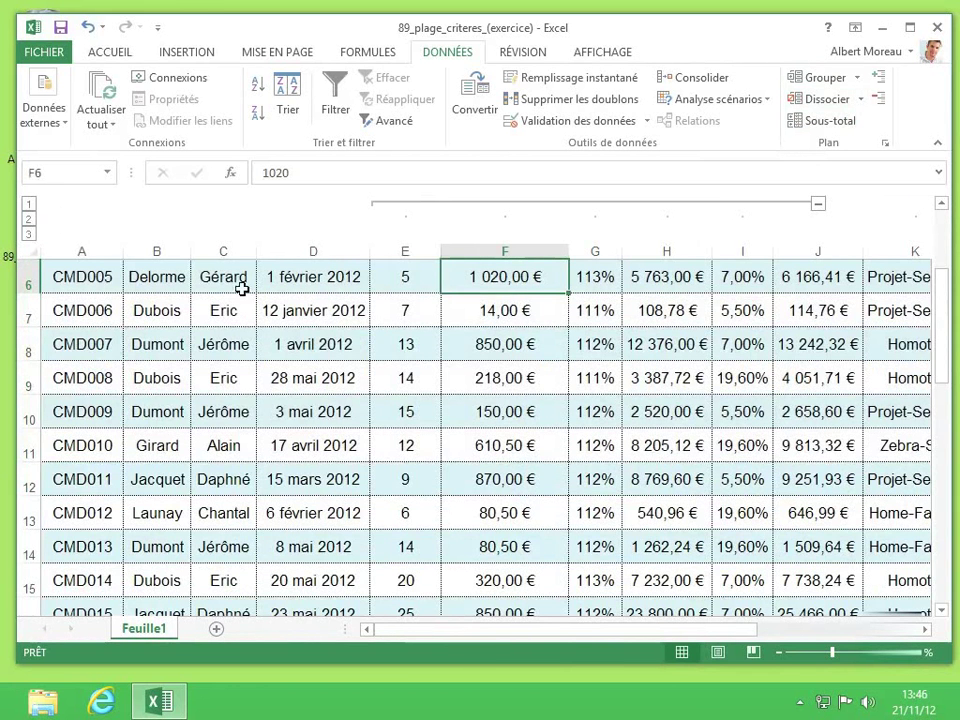
- Select the whole sheet and ungroup its columns to remove all levels of column grouping
left_click(33, 252)
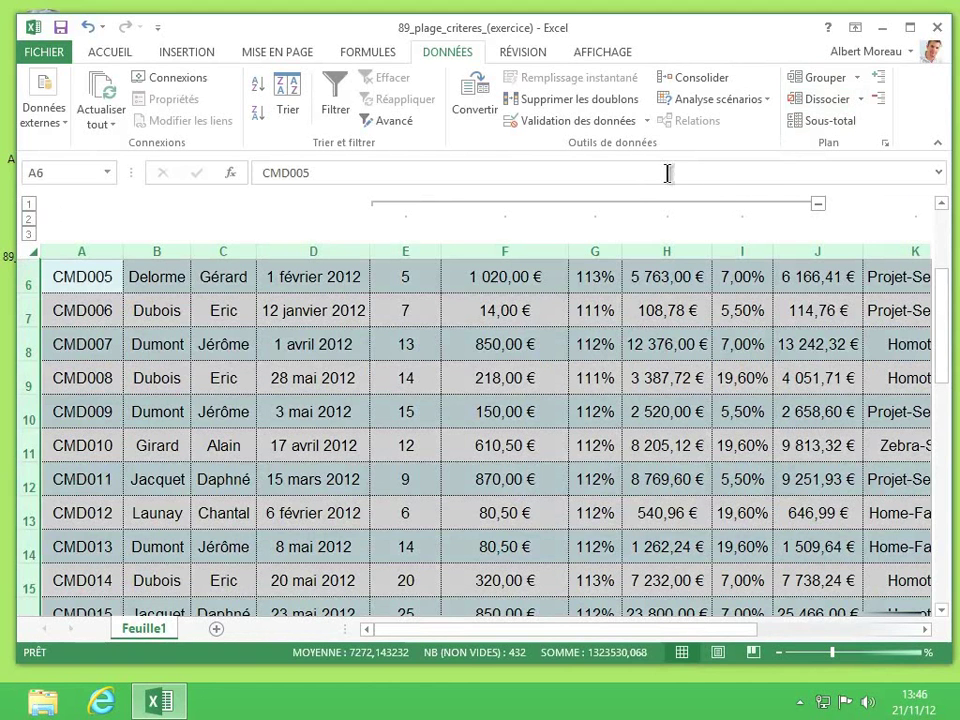
left_click(830, 99)
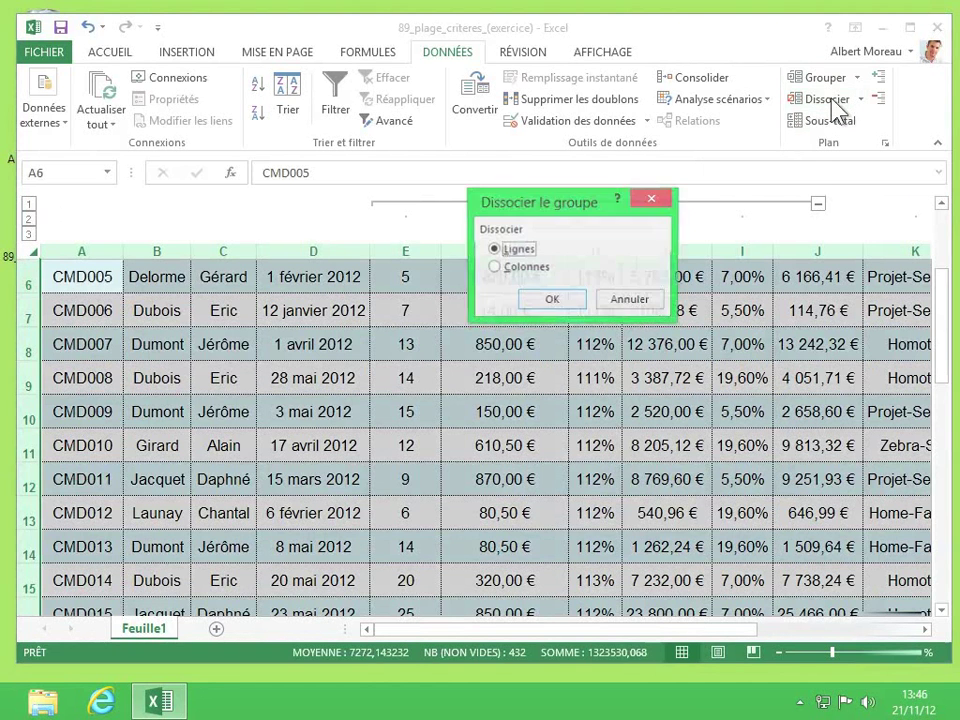
left_click(519, 268)
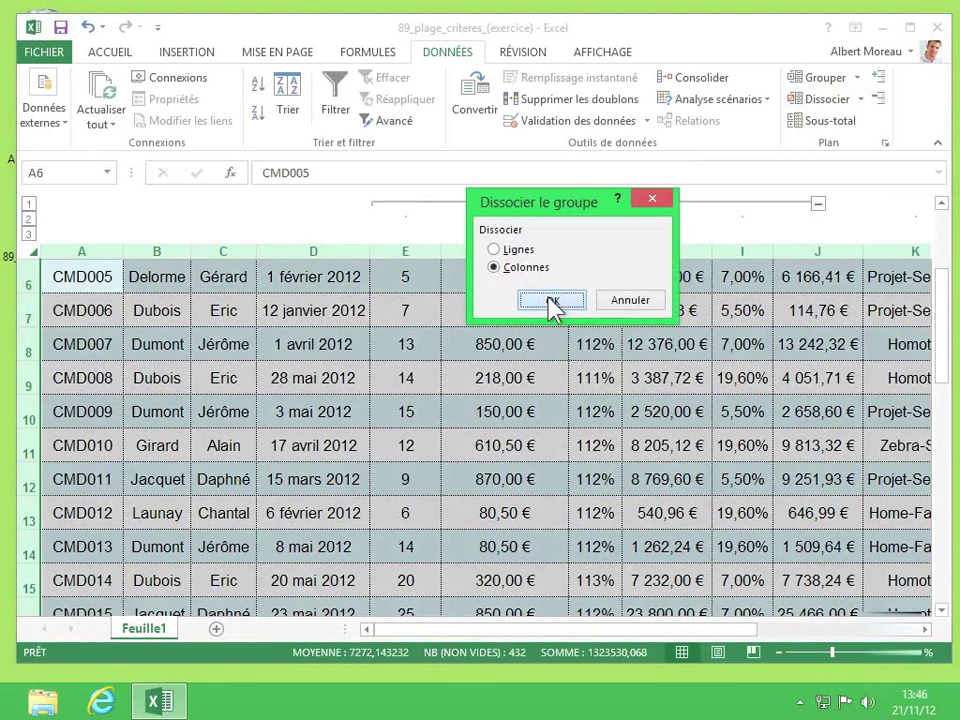
left_click(551, 302)
left_click(502, 294)
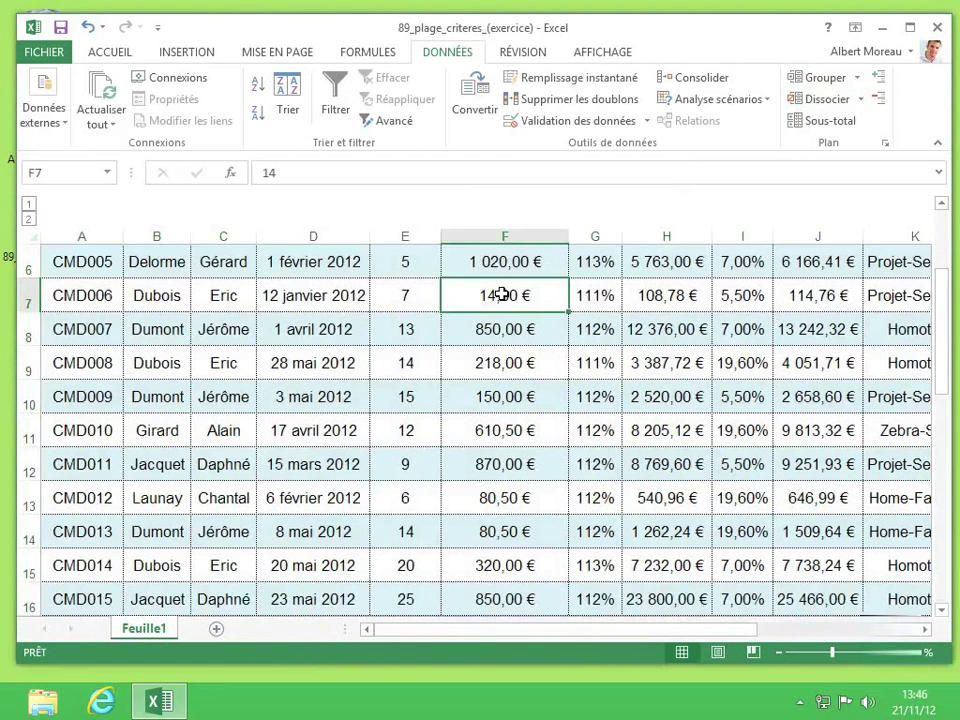
scroll(490, 330, "down", 1)
left_click(475, 357)
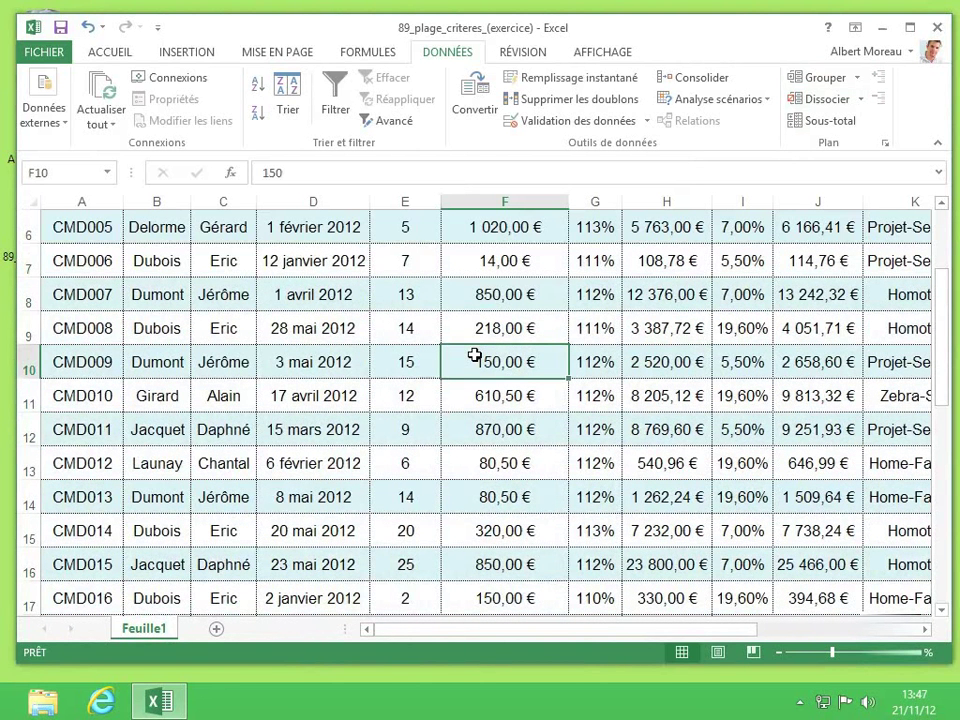